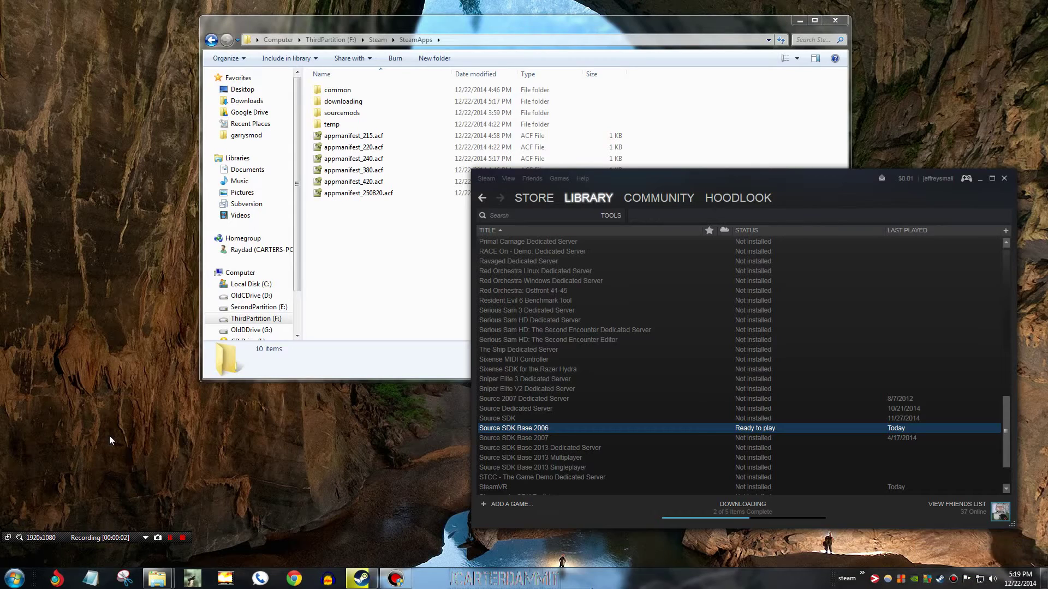
Launch Source SDK Base 2006 from the Steam library, producing the steam_api.dll entry-point error
double_click(507, 430)
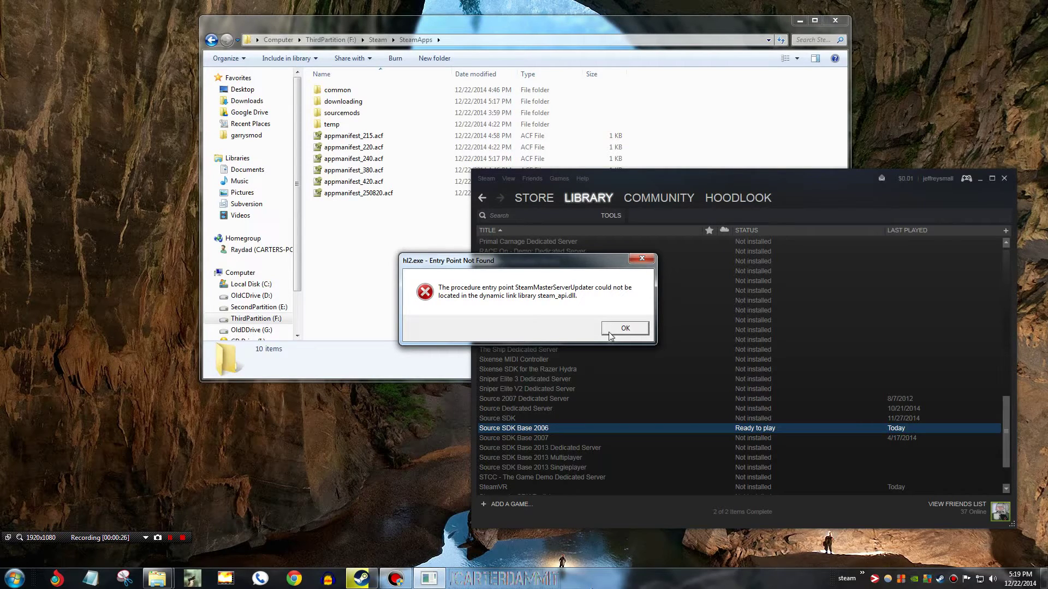
Dismiss the error and browse Explorer to SteamApps\common\Source SDK Base
left_click(636, 332)
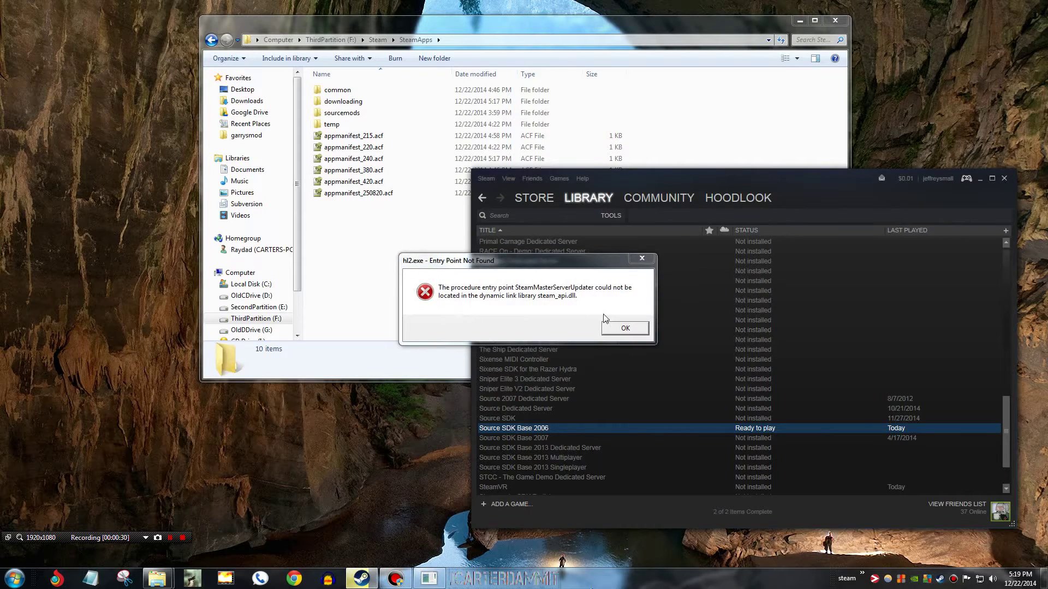
left_click(620, 330)
left_click(453, 234)
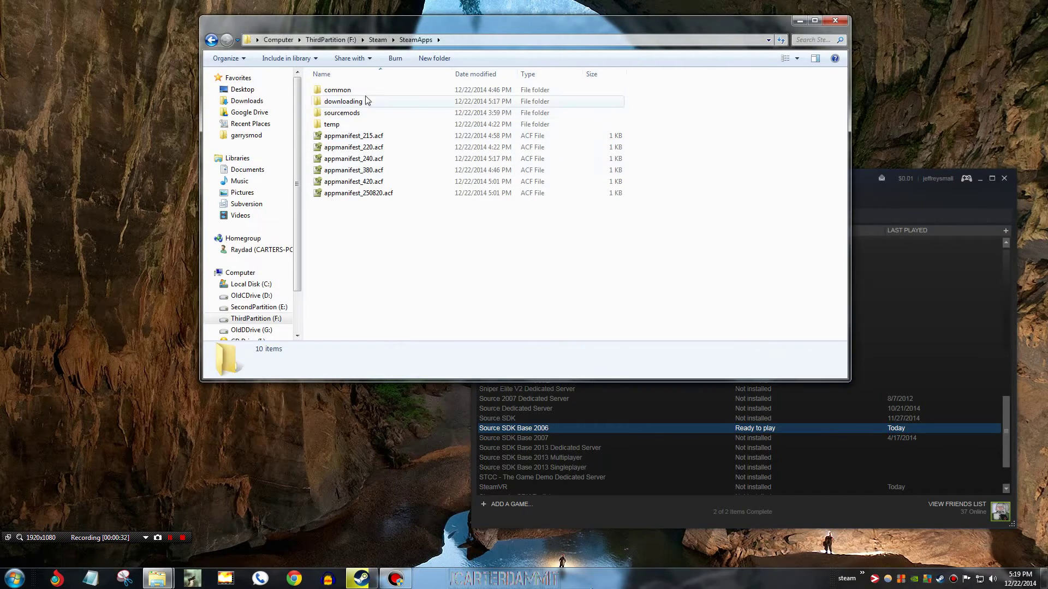
left_click(377, 39)
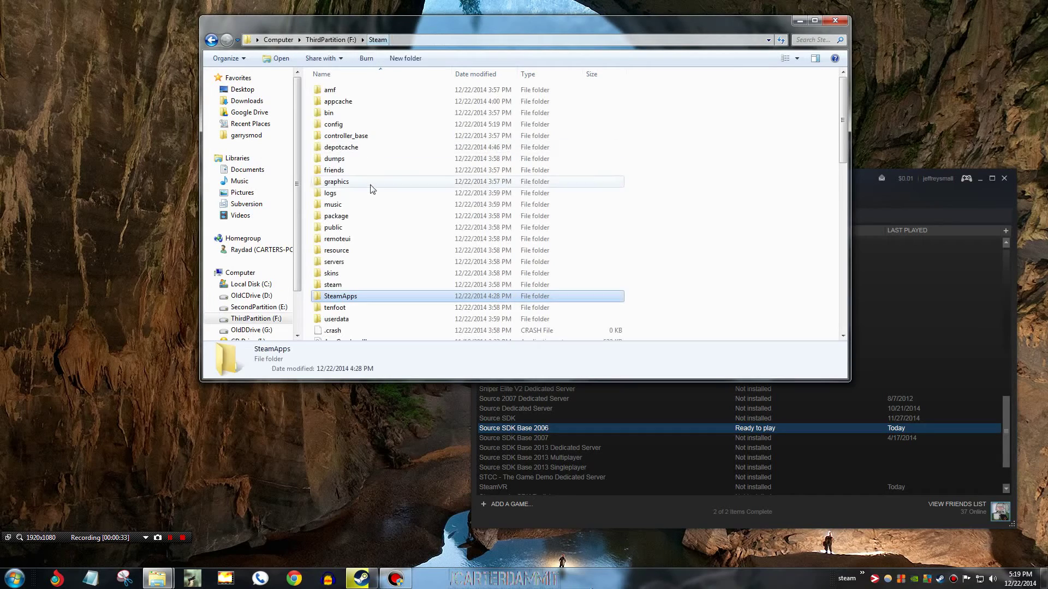
double_click(337, 299)
double_click(367, 92)
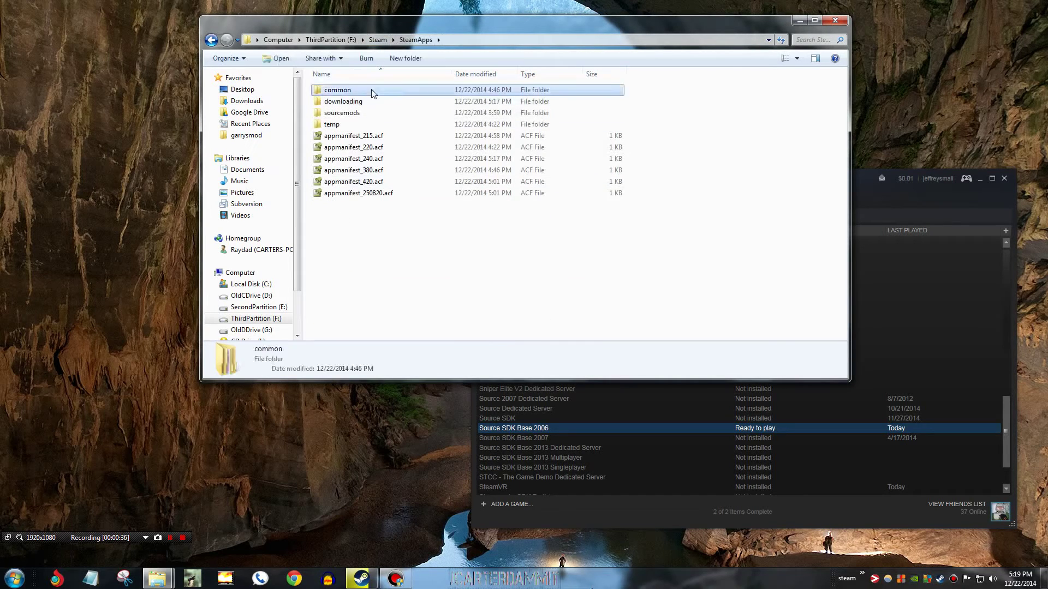
double_click(359, 124)
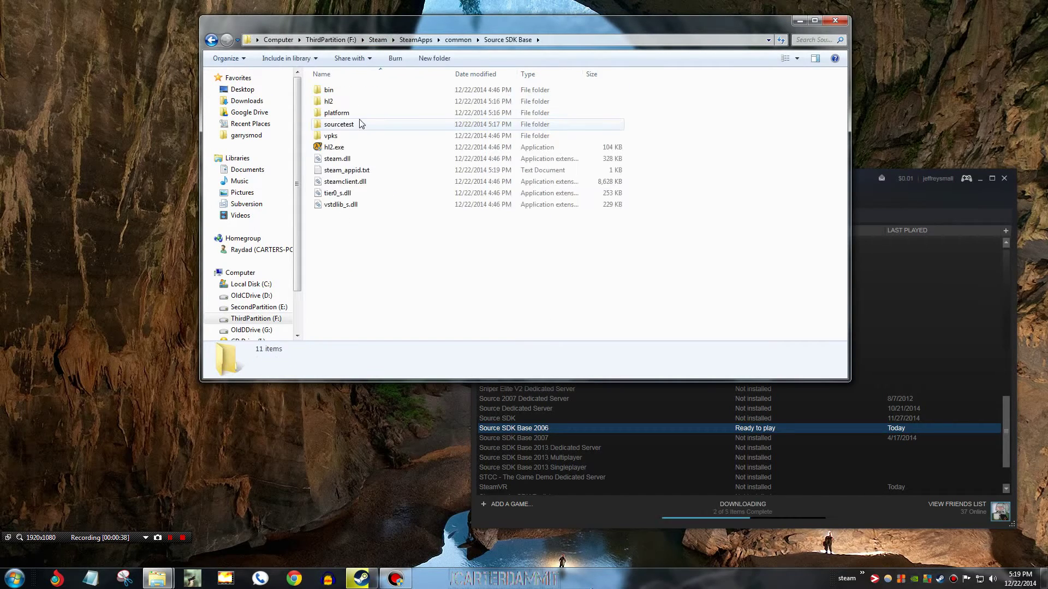
Confirm hl2.exe's Compatibility setting 'Run as administrator' remains checked
left_click(340, 147)
right_click(340, 149)
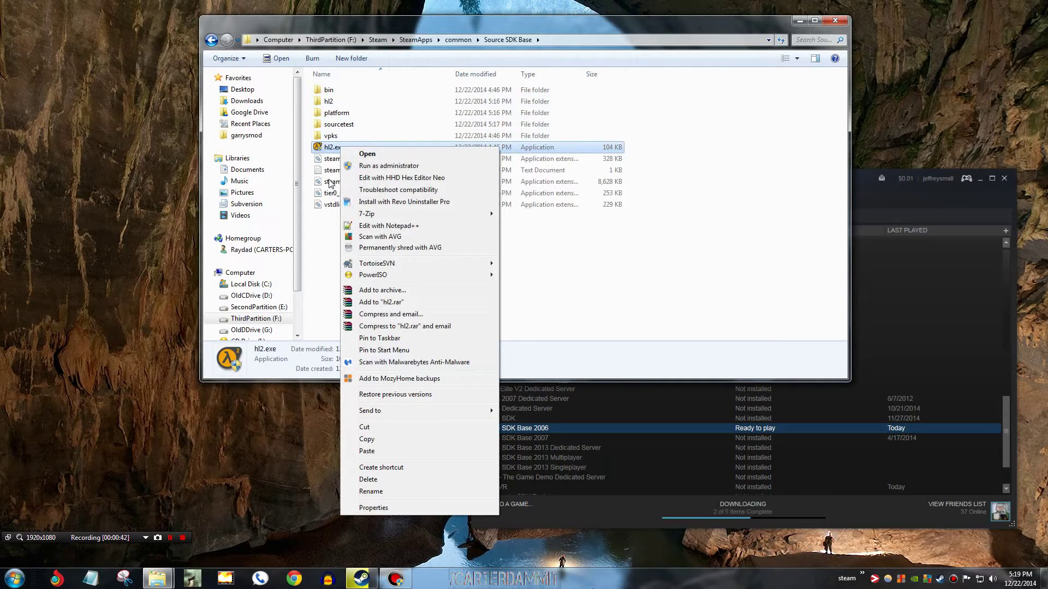
left_click(397, 506)
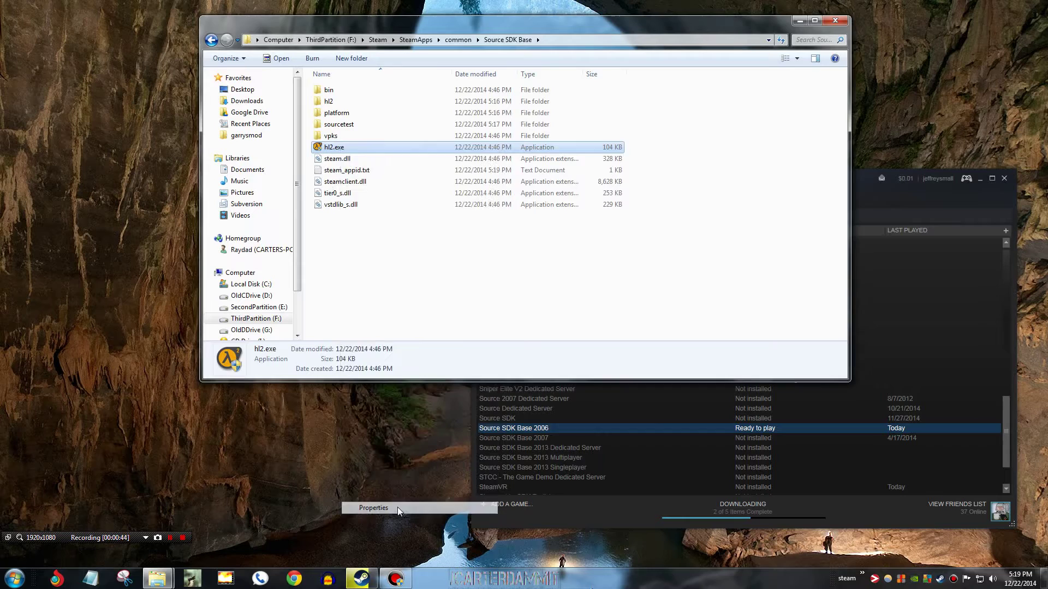
left_click(389, 175)
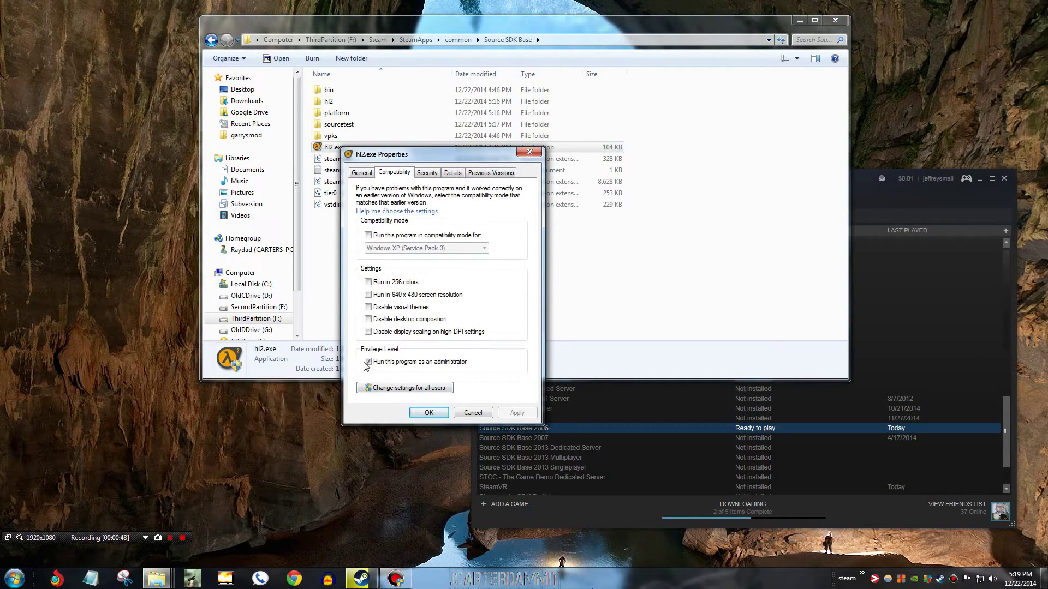
left_click(458, 365)
left_click(382, 368)
left_click(515, 413)
left_click(429, 413)
left_click(522, 427)
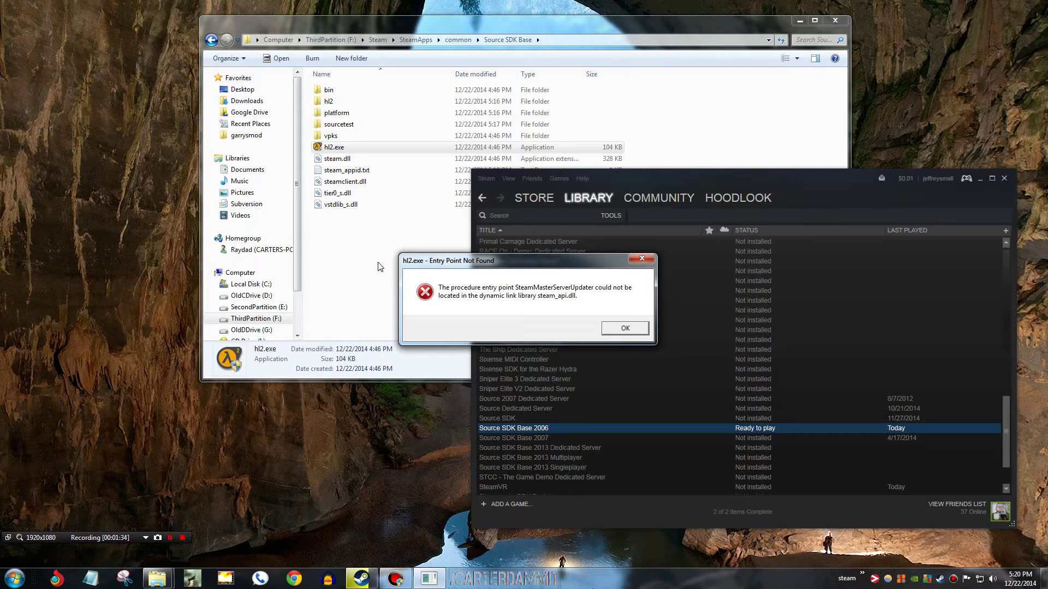
Dismiss the repeated steam_api.dll Entry Point Not Found error after relaunching
left_click(624, 329)
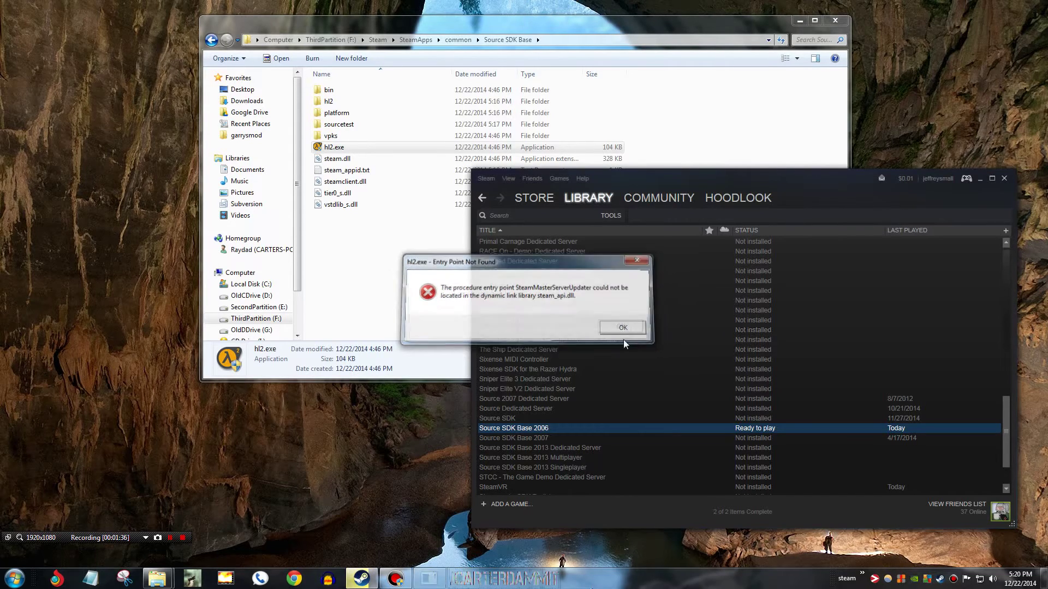
Close the second hl2.exe Entry Point Not Found dialog
left_click(612, 330)
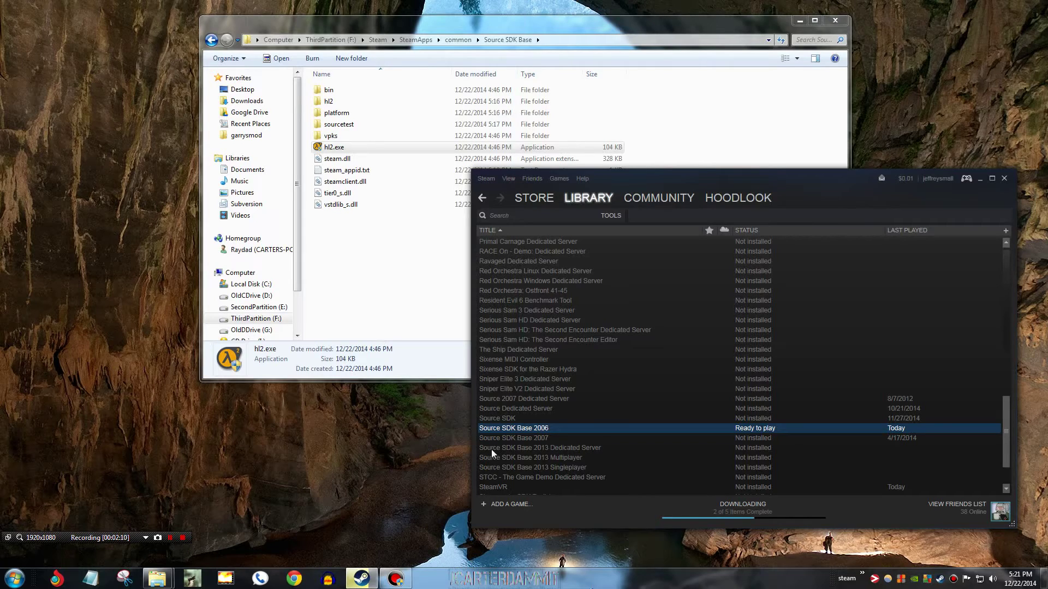
right_click(510, 427)
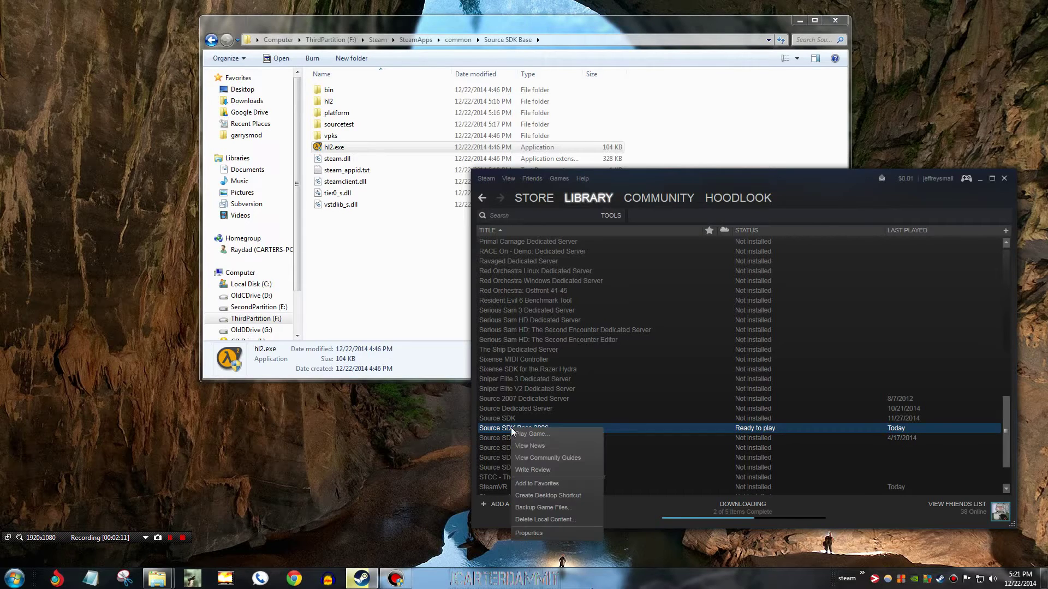
left_click(519, 529)
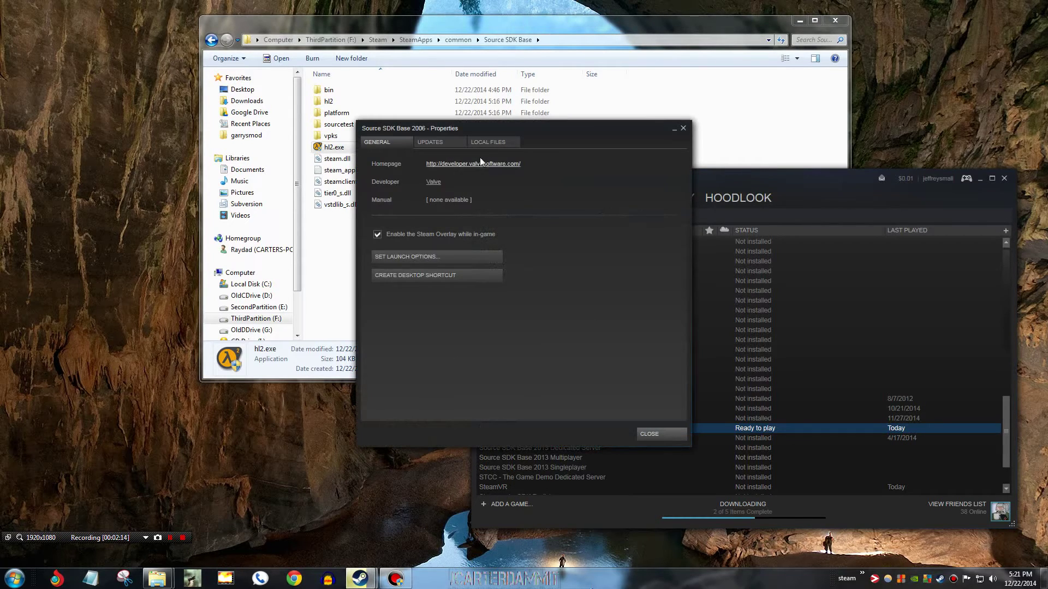
left_click(487, 144)
left_click(653, 434)
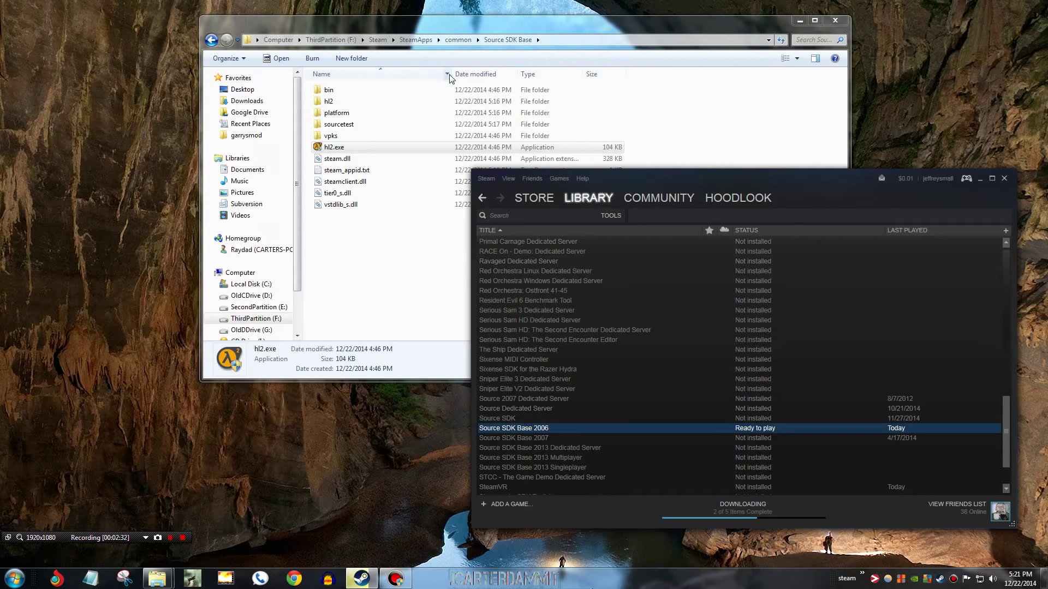
Go up to the common folder, look inside Source SDK Base, then return to common
left_click(453, 41)
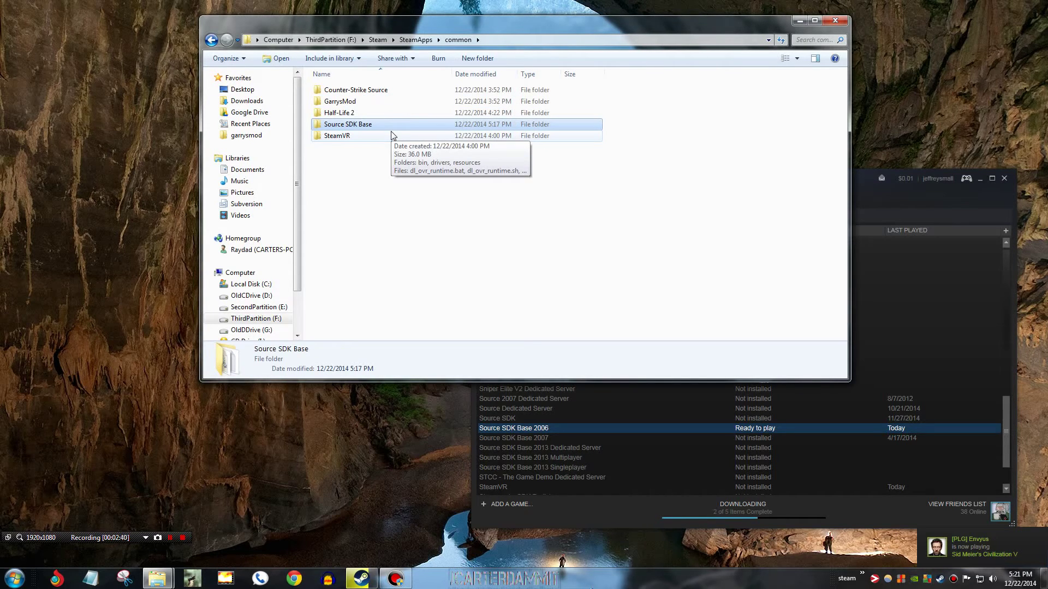
right_click(550, 430)
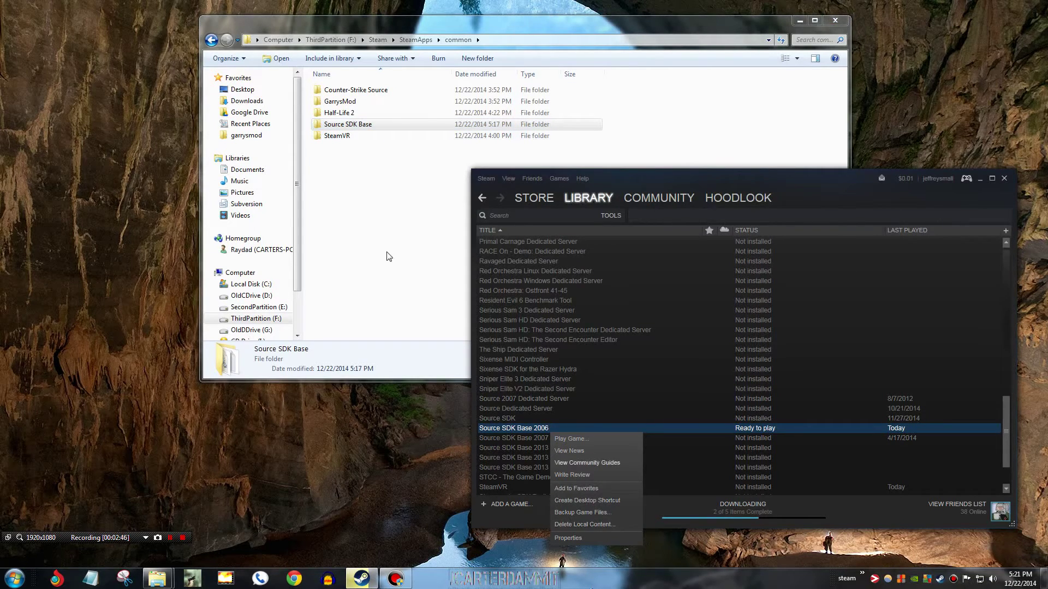
left_click(404, 271)
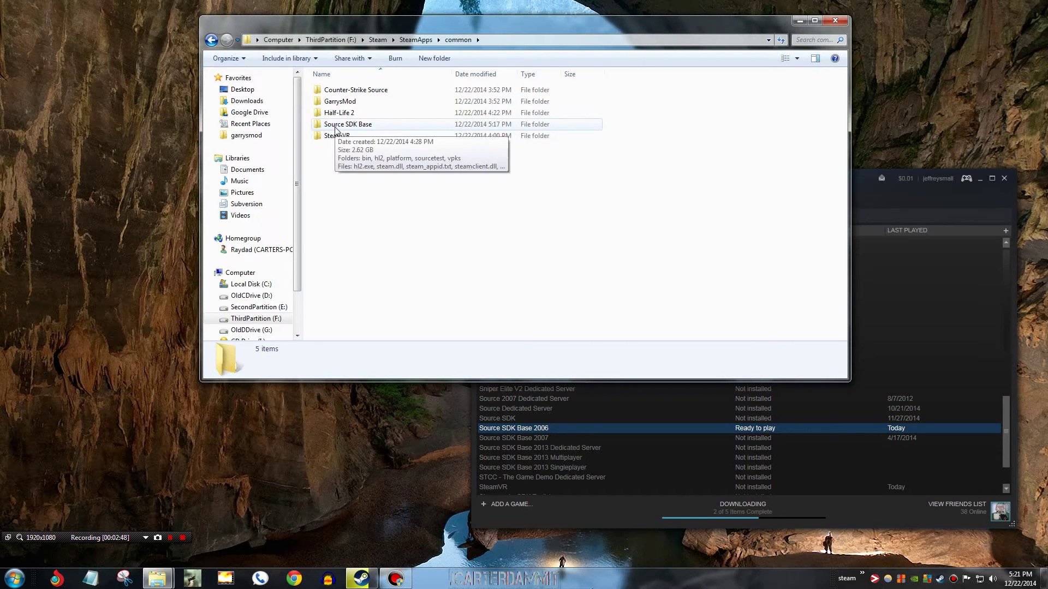
double_click(335, 127)
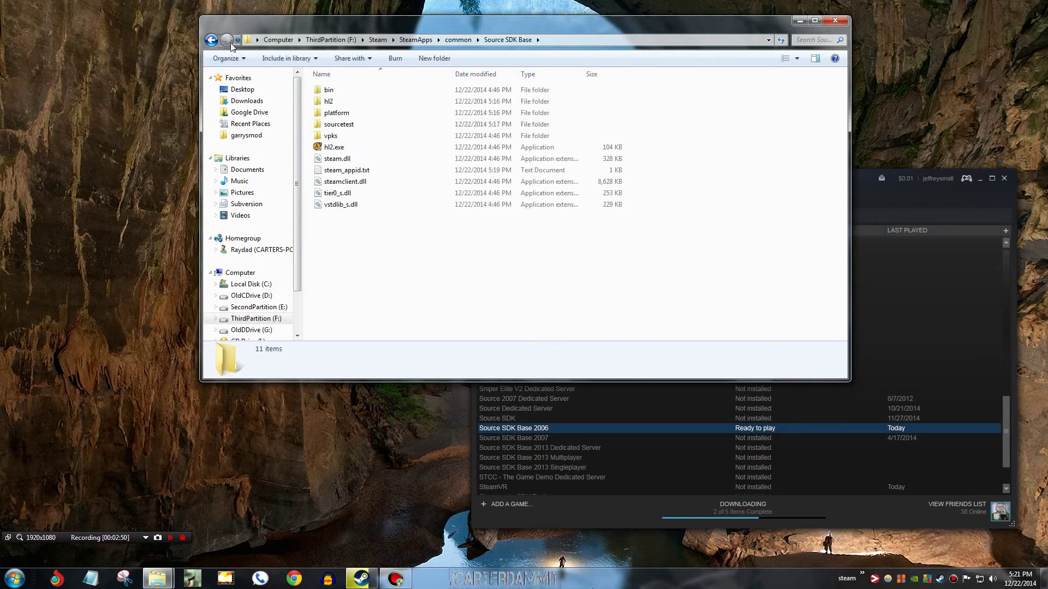
left_click(212, 40)
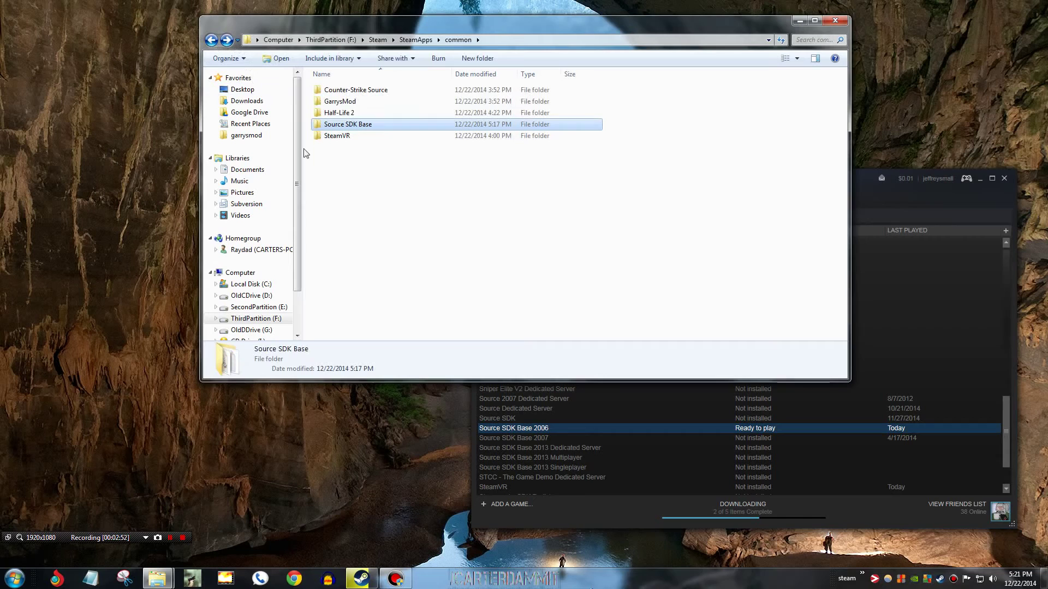
View Source SDK Base 2006's LOCAL FILES properties in Steam, then close them
right_click(532, 431)
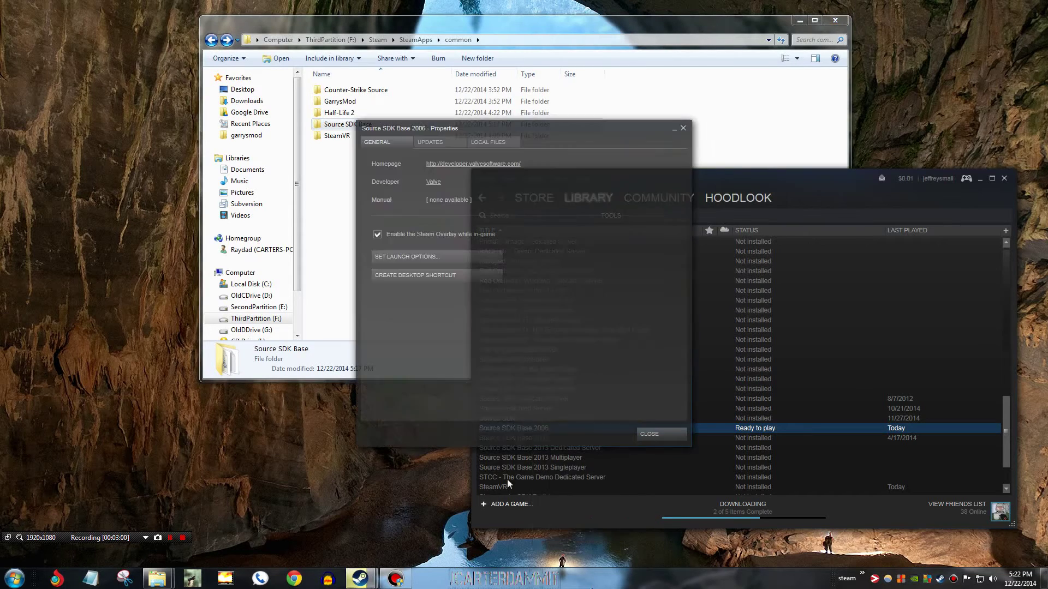
left_click(475, 142)
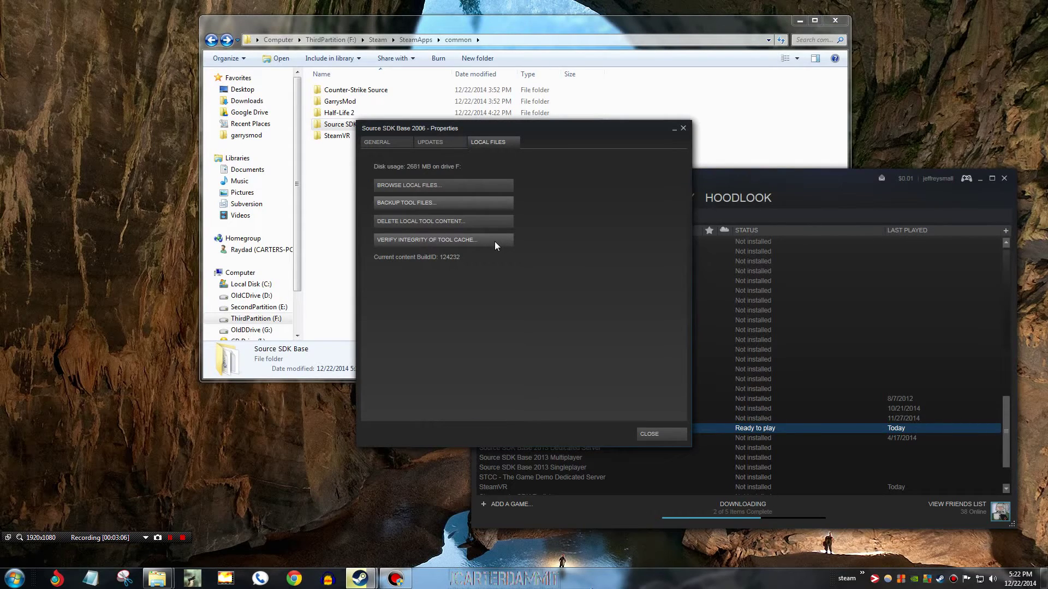
left_click(646, 434)
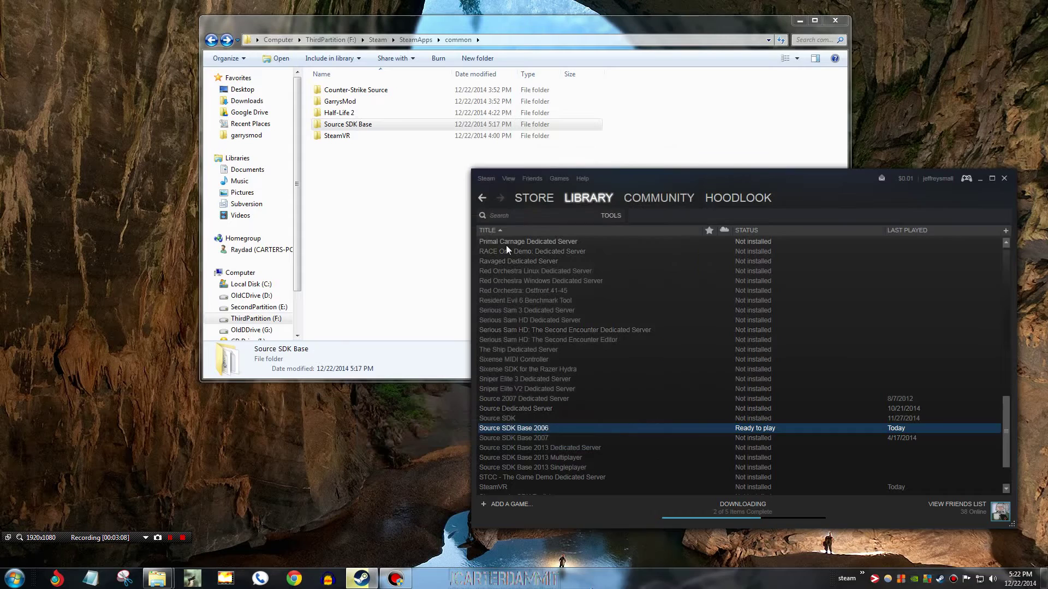
Switch from Explorer back to Steam's Source SDK Base 2006 entry and its error dialog
left_click(412, 176)
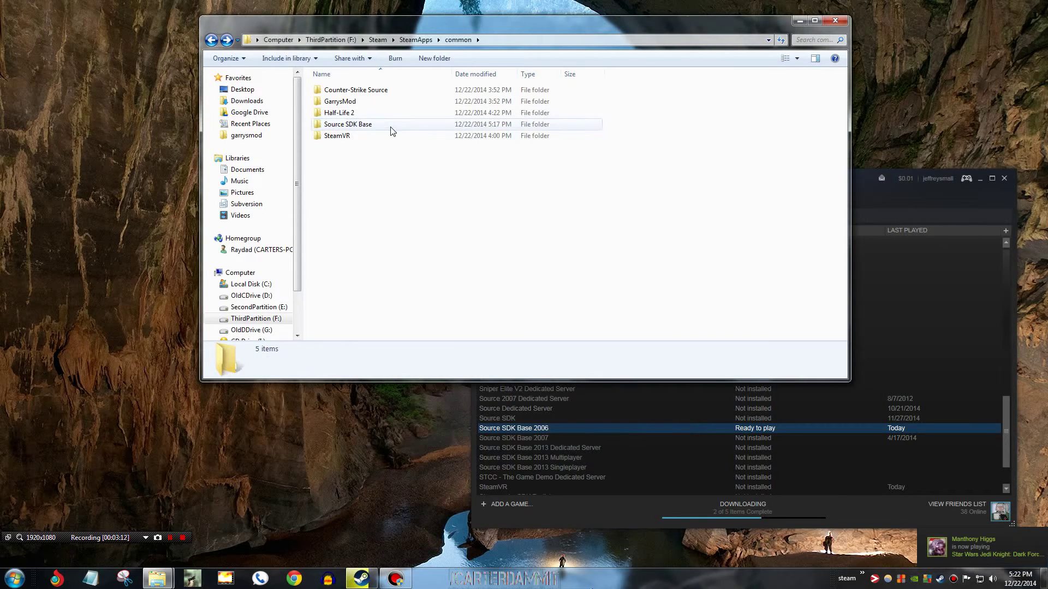
left_click(567, 428)
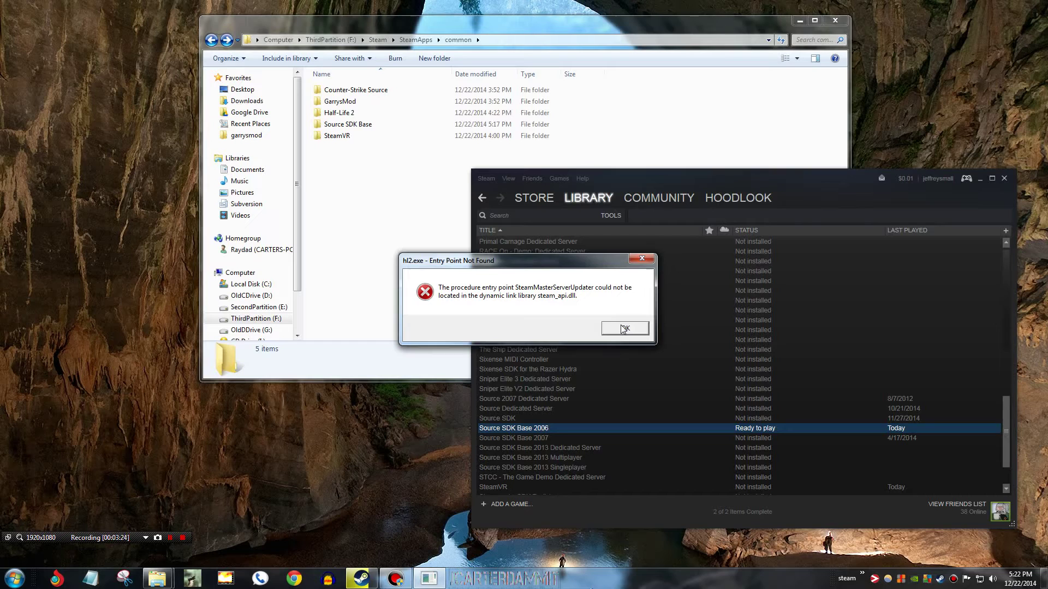
Open Source SDK Base\bin and select the 62.5 KB steam_api.dll
left_click(362, 126)
double_click(362, 126)
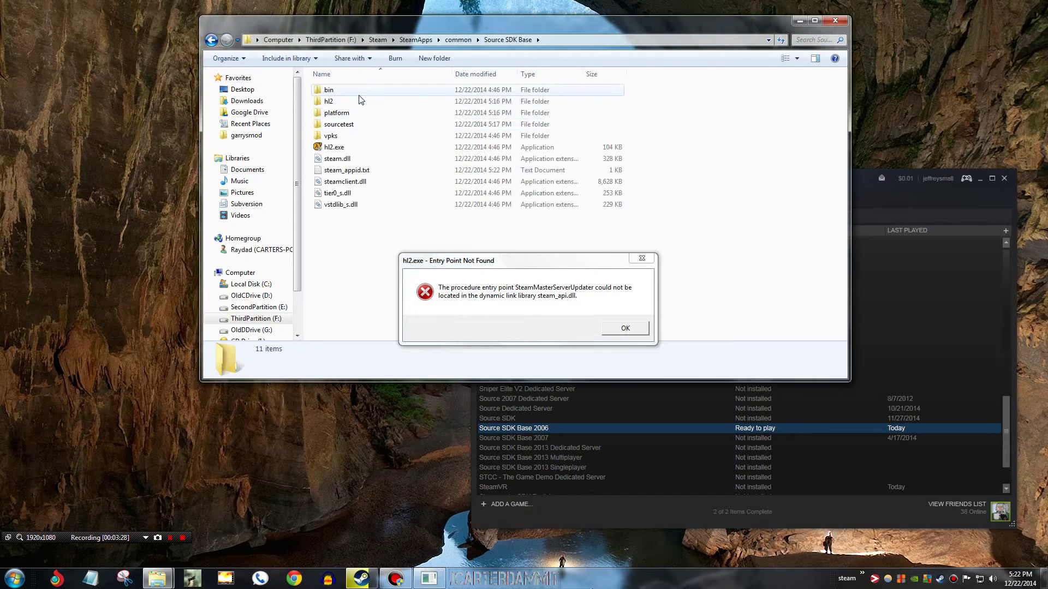
double_click(362, 91)
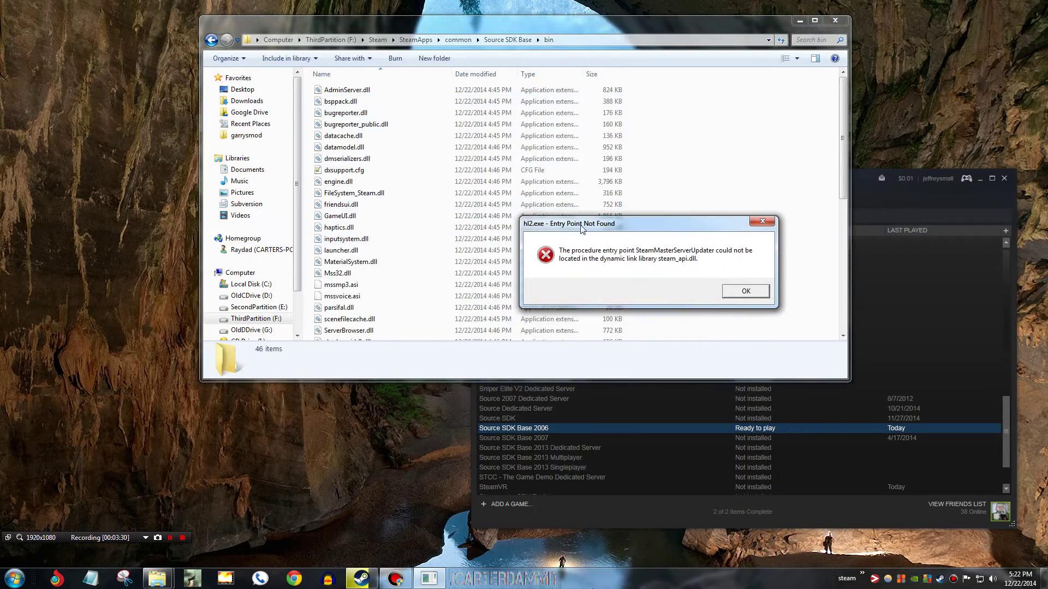
left_click(428, 160)
scroll(431, 170, "down", 7)
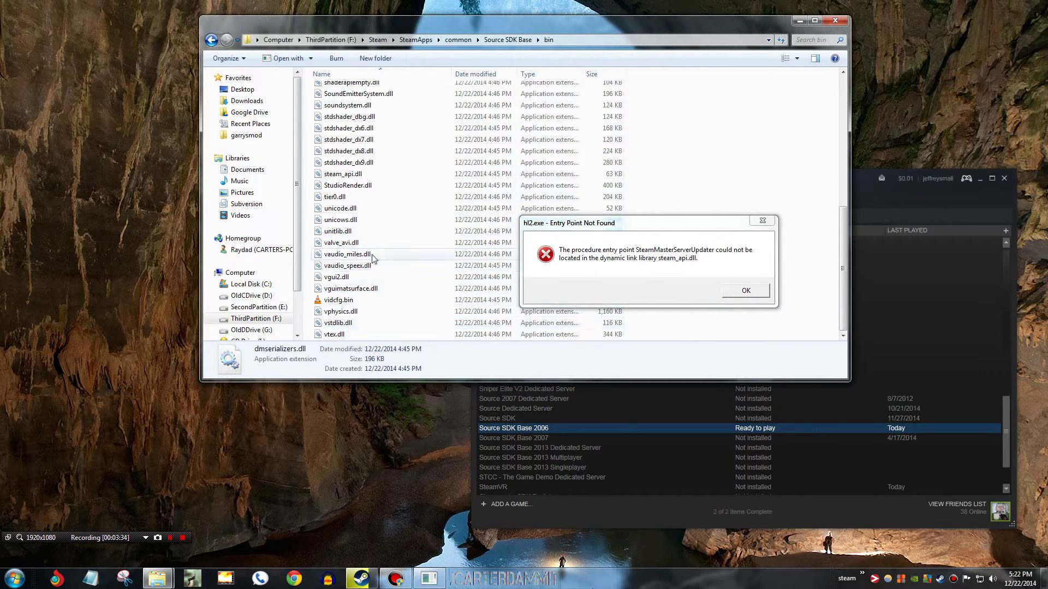
scroll(366, 256, "up", 1)
left_click(422, 201)
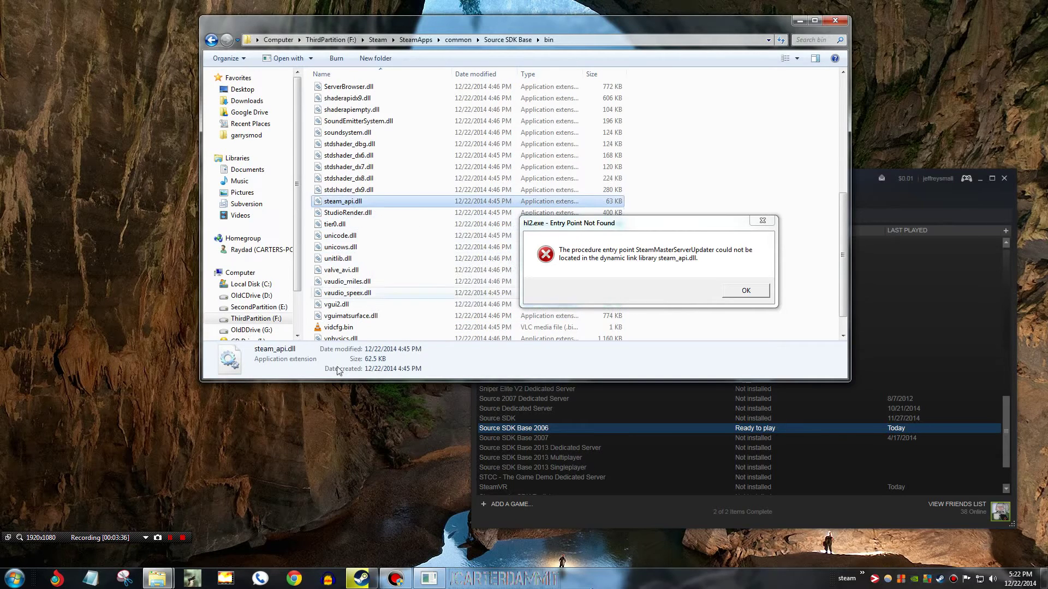
left_click(170, 577)
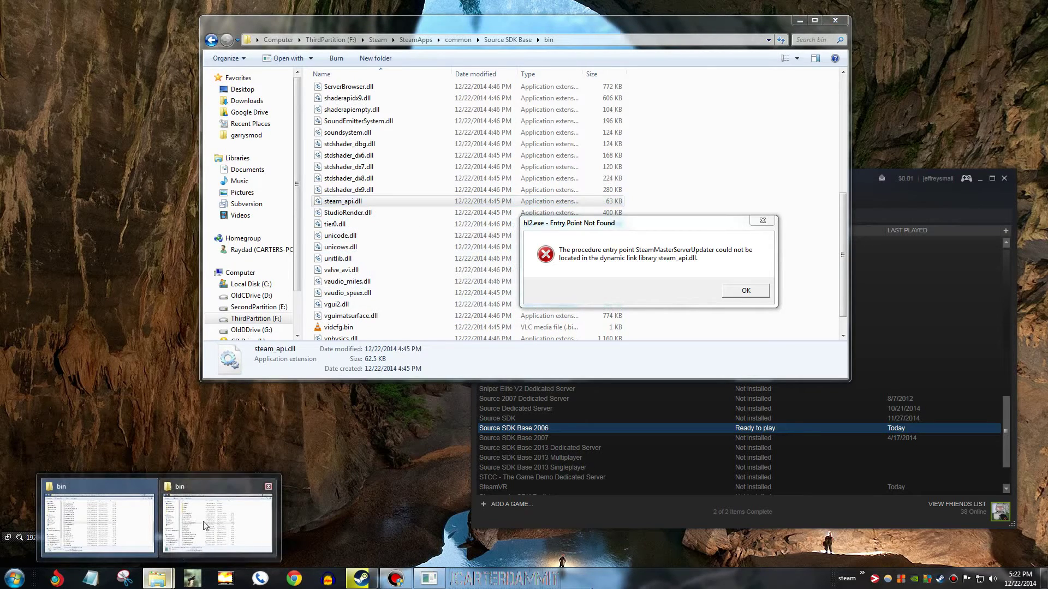
left_click(377, 369)
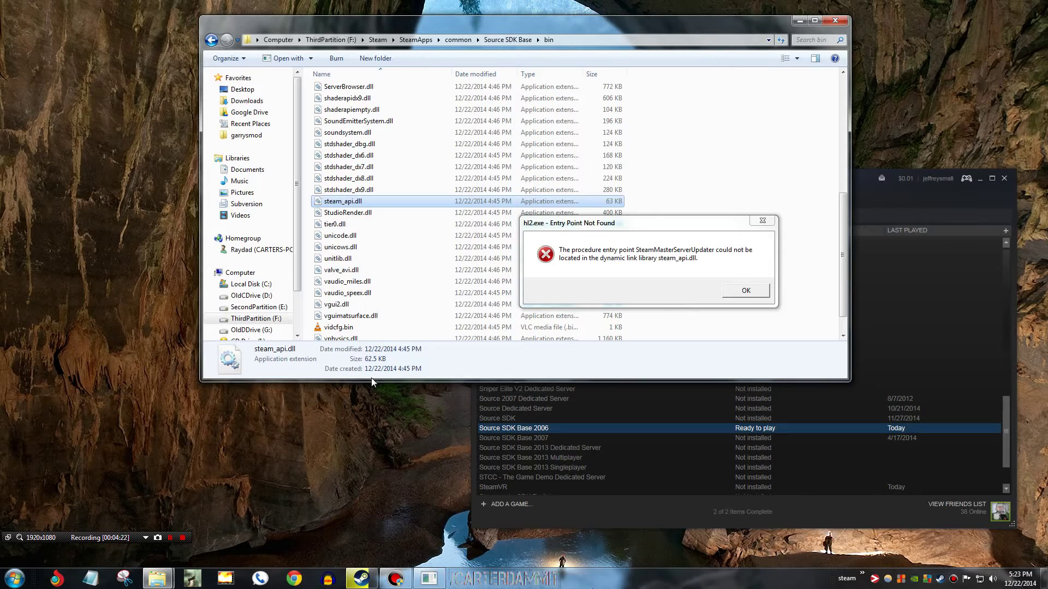
Copy steam_api.dll from bin and paste it into the Source SDK Base root folder
right_click(316, 204)
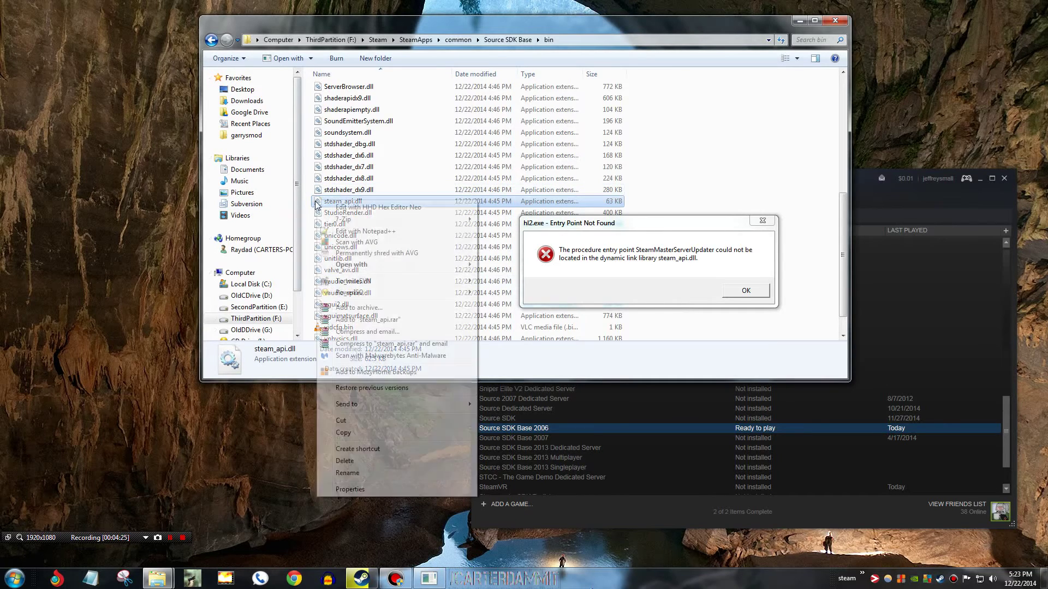
left_click(359, 430)
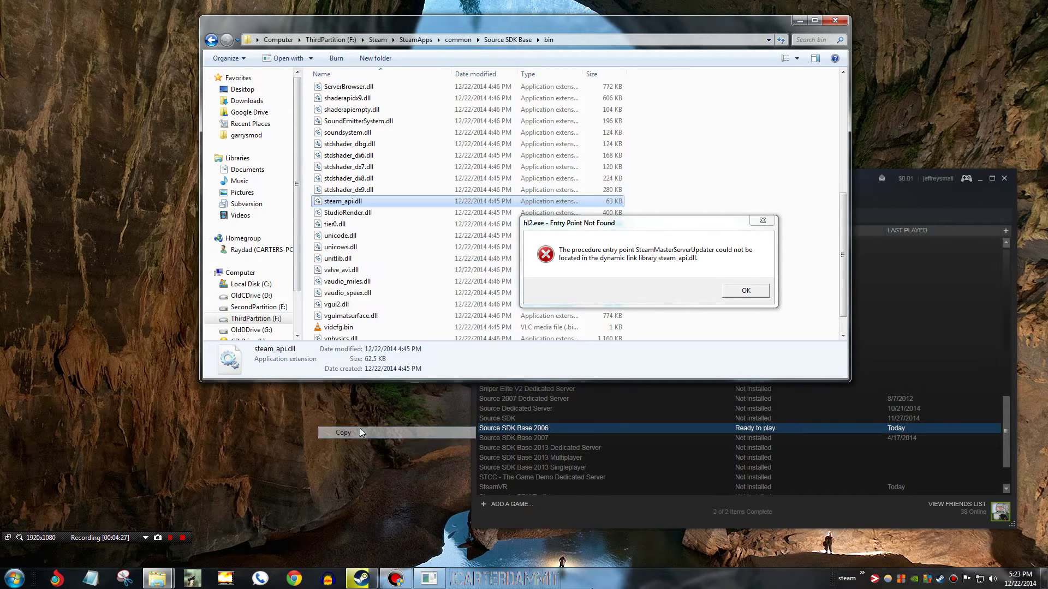
left_click(212, 40)
right_click(370, 248)
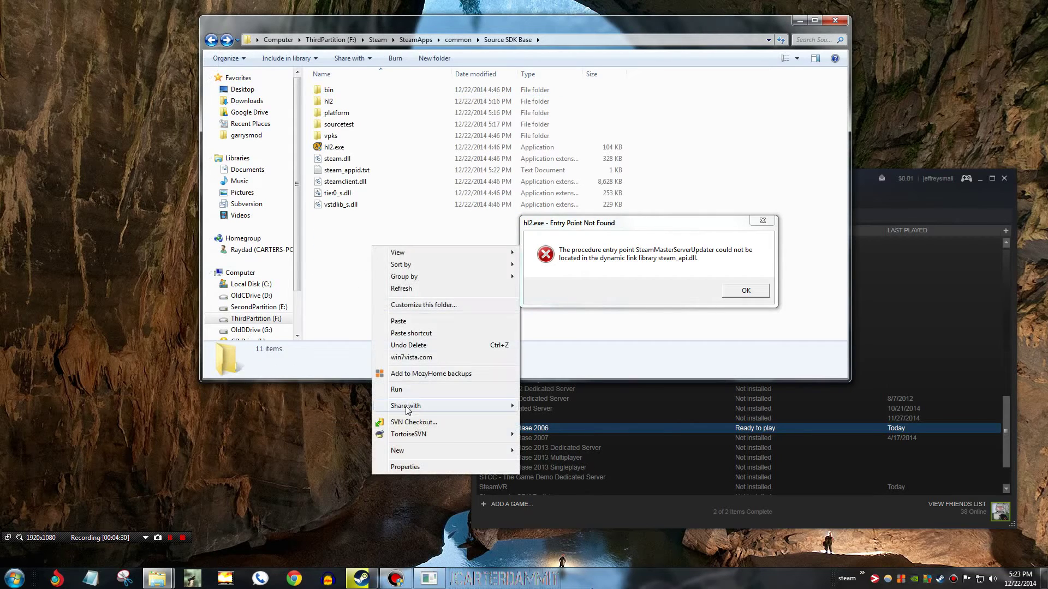
left_click(398, 321)
left_click(352, 260)
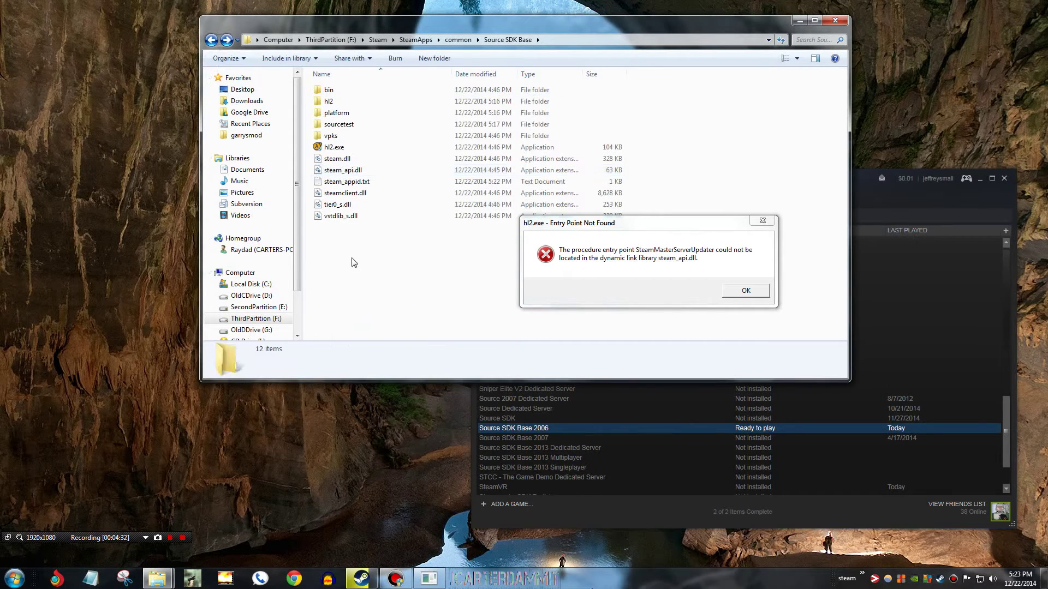
Compare against the bin folder, then return to the 12-item Source SDK Base folder
double_click(382, 91)
scroll(377, 127, "down", 8)
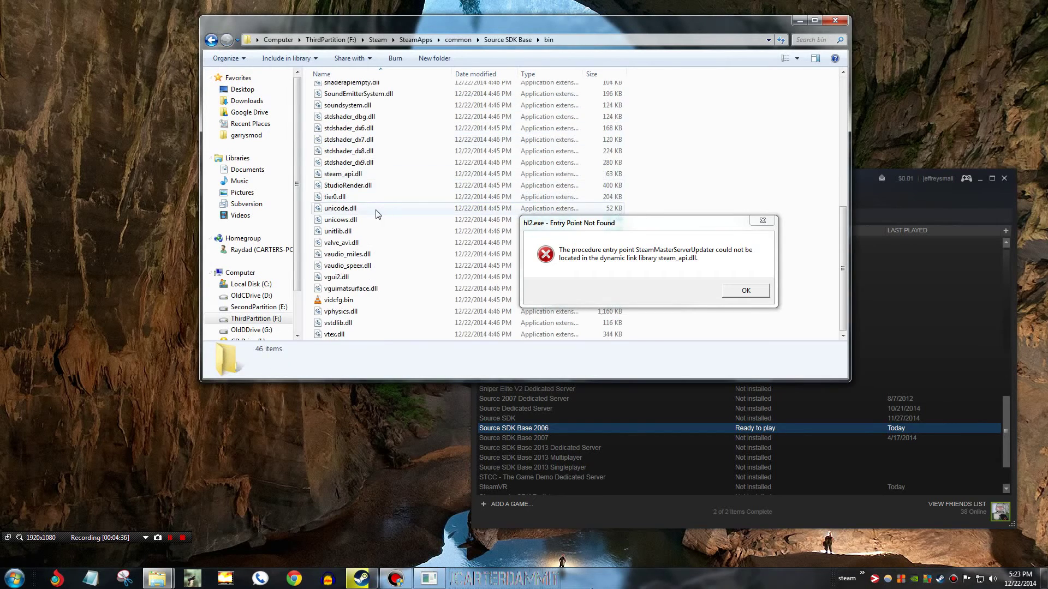
left_click(211, 39)
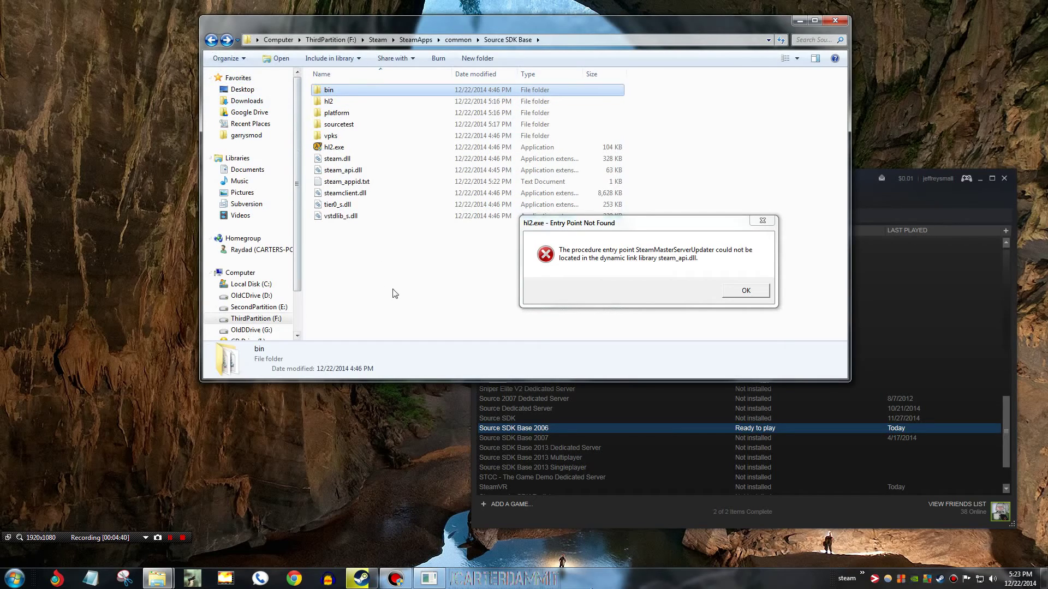
left_click(377, 258)
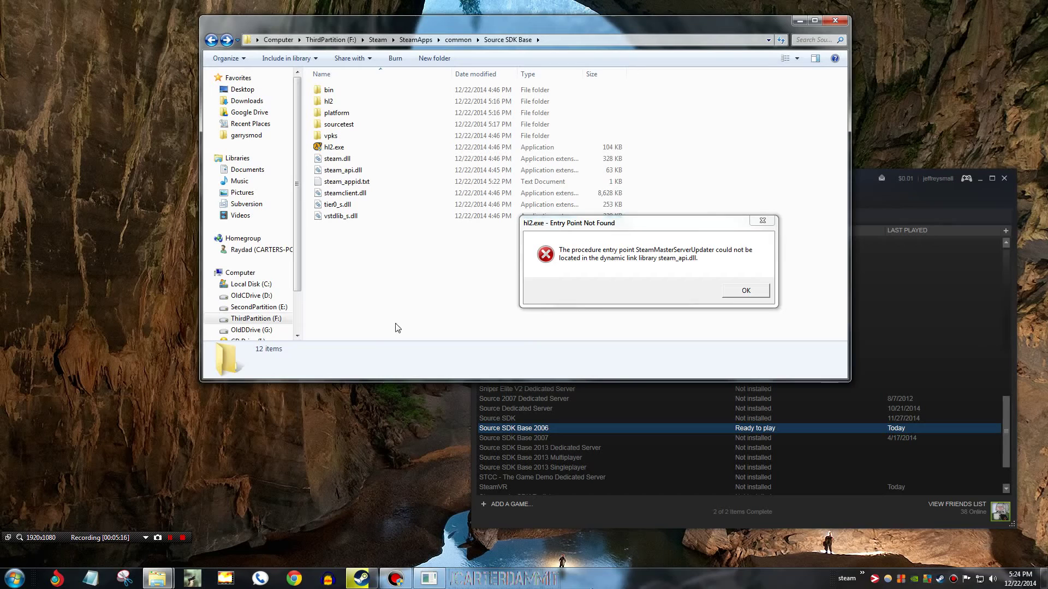
left_click(15, 578)
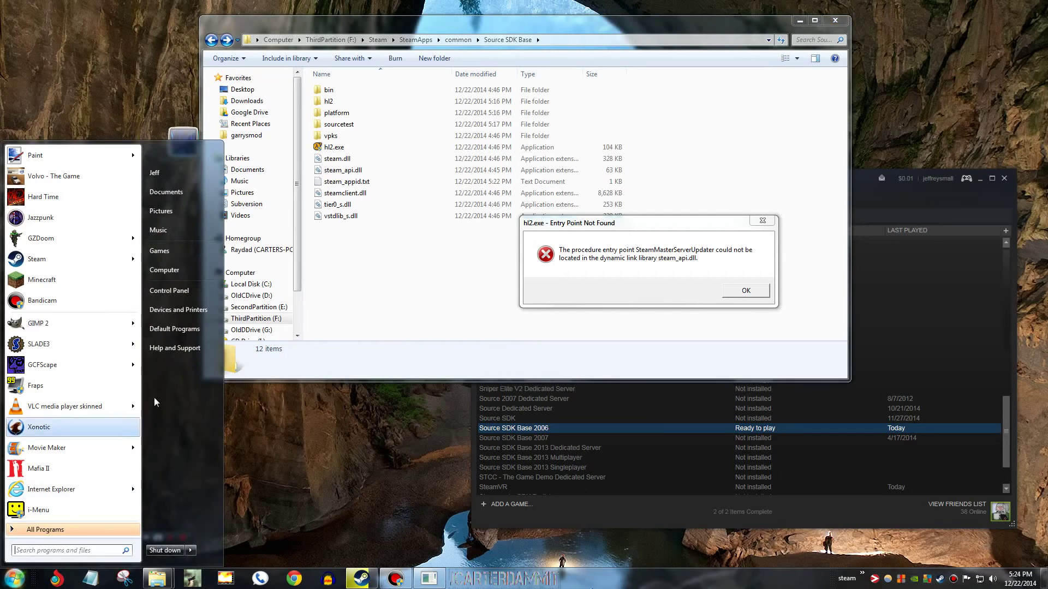
left_click(380, 323)
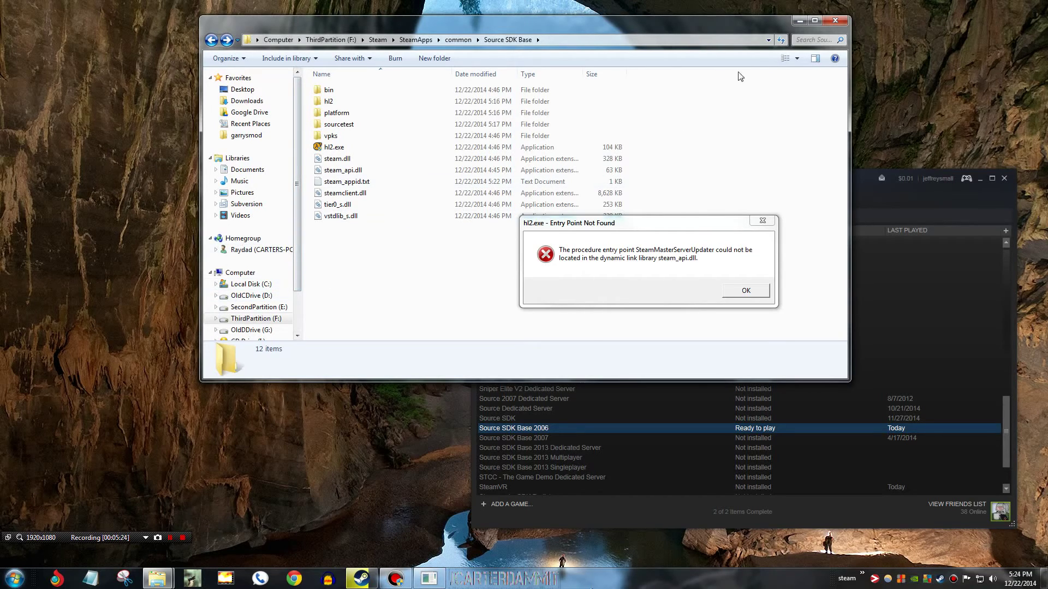
left_click(822, 40)
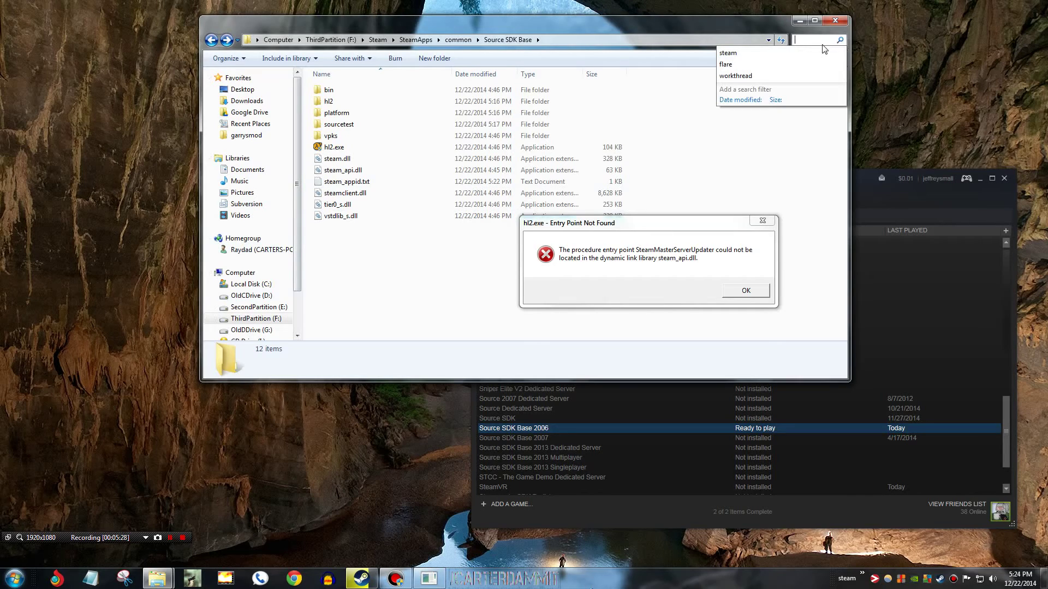
left_click(796, 144)
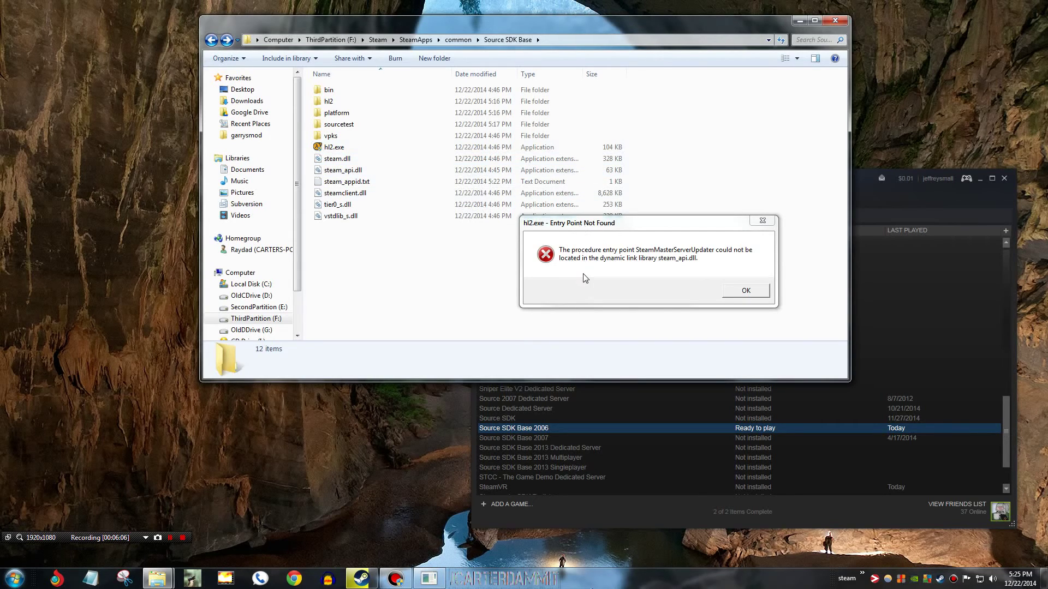
Dismiss the hl2.exe Entry Point Not Found dialog beside the Source SDK Base folder
left_click(734, 293)
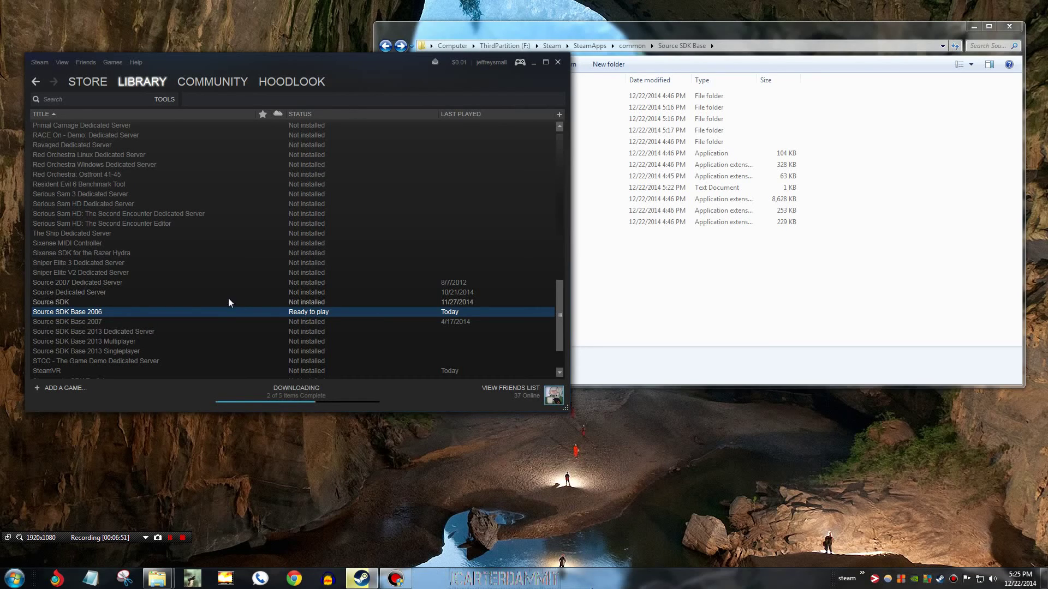
left_click(178, 317)
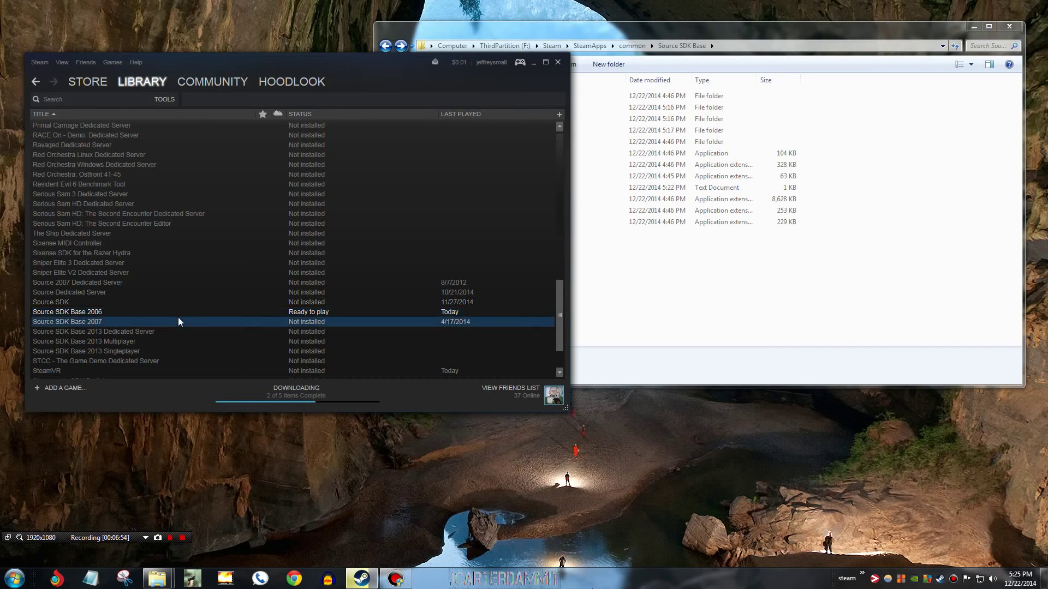
left_click(176, 313)
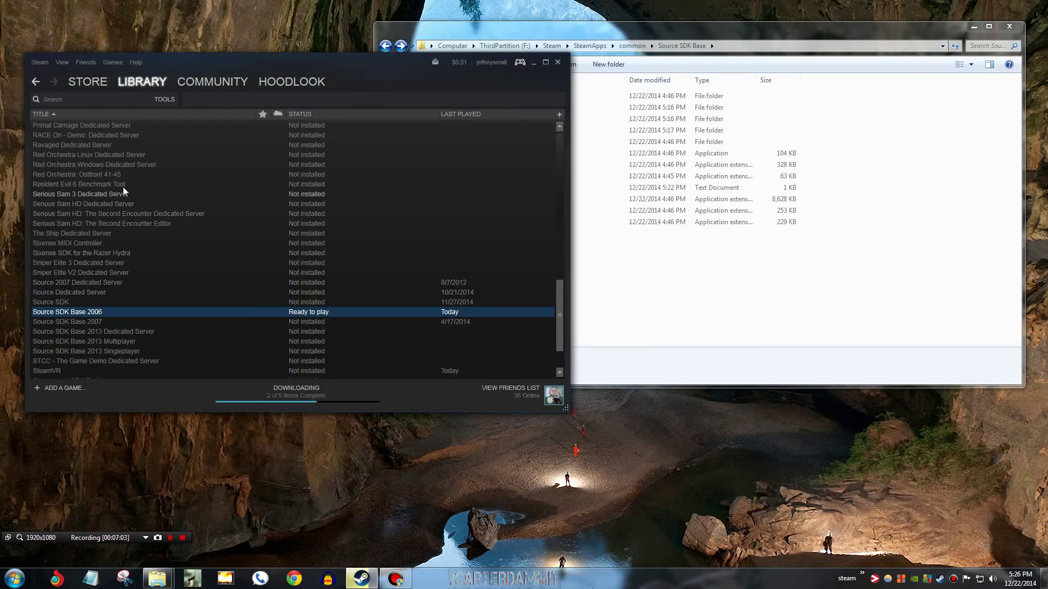
mouse_move(142, 84)
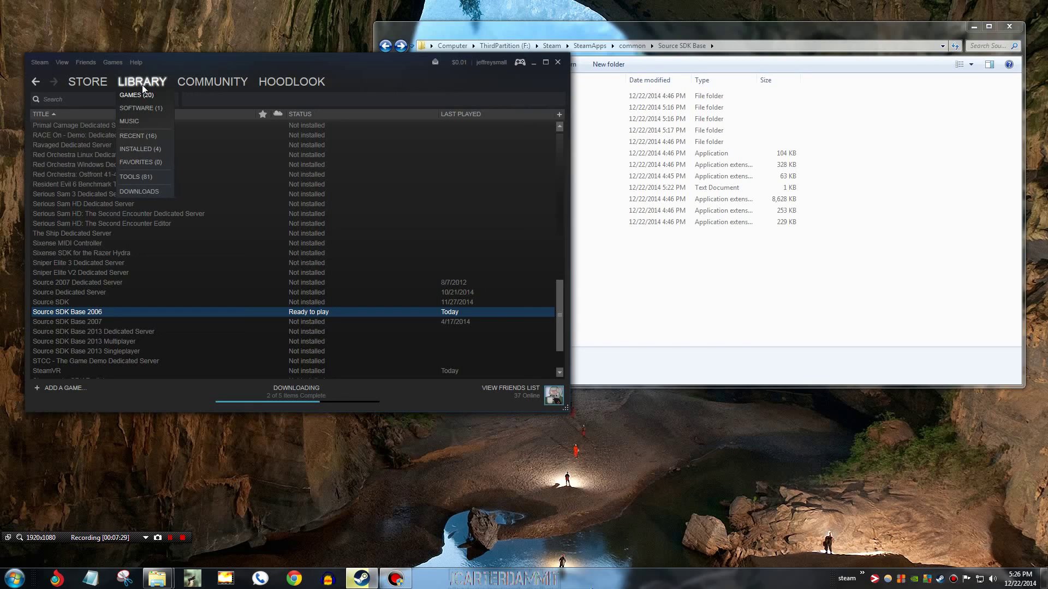
left_click(135, 177)
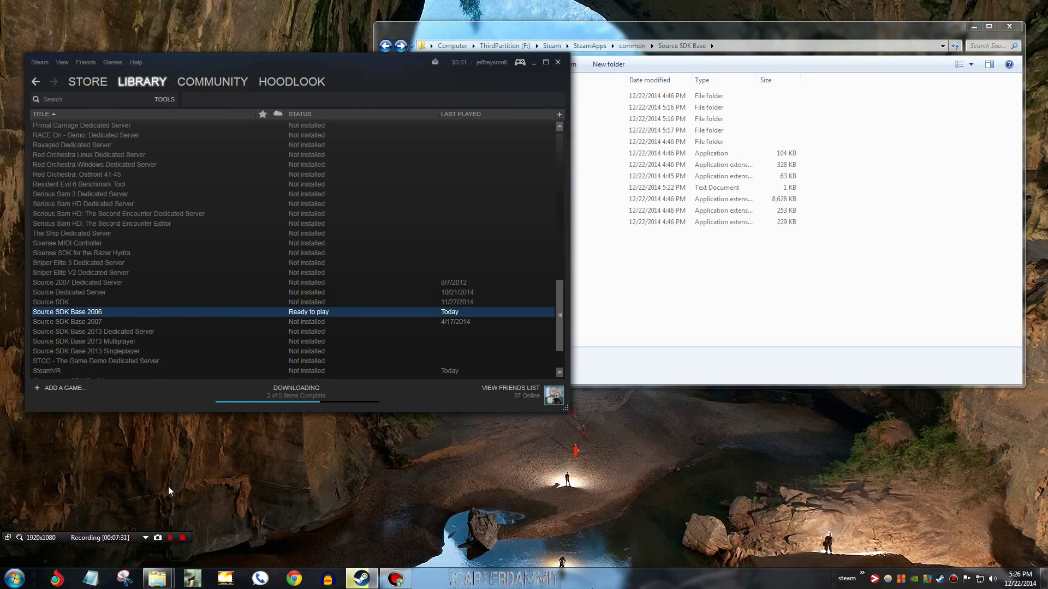